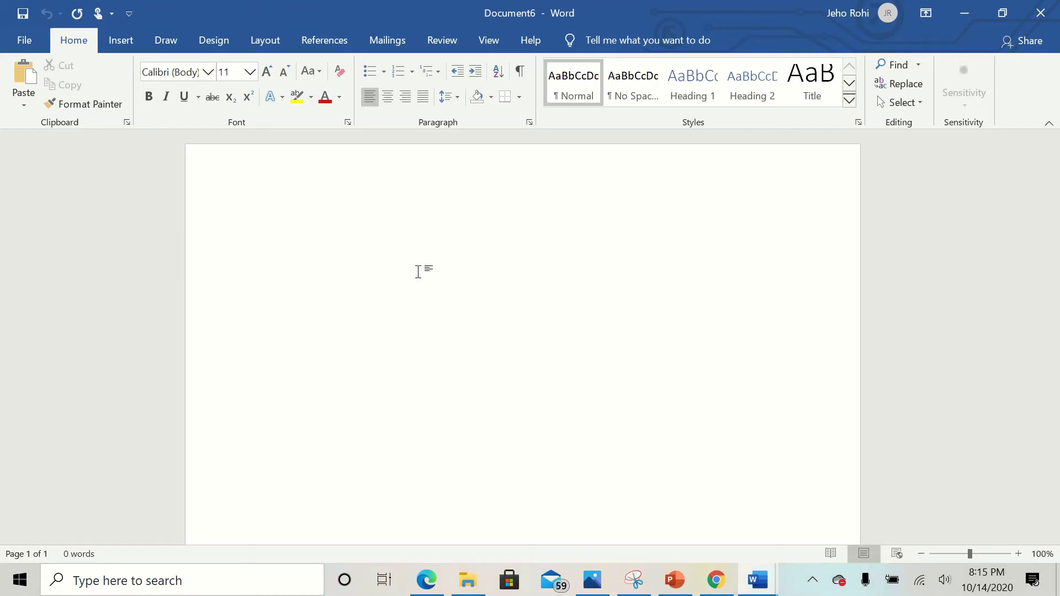
Open Custom Margins in Page Setup, set the left margin to 0.75, and select the right margin value.
{"action": "left_click", "coordinate": [272, 47]}
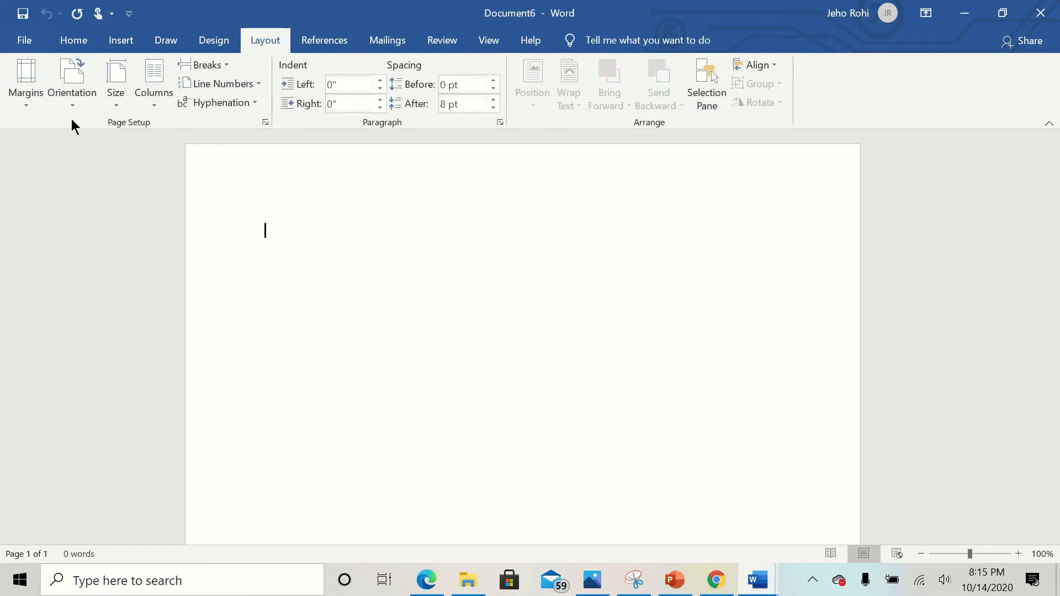
{"action": "left_click", "coordinate": [31, 107]}
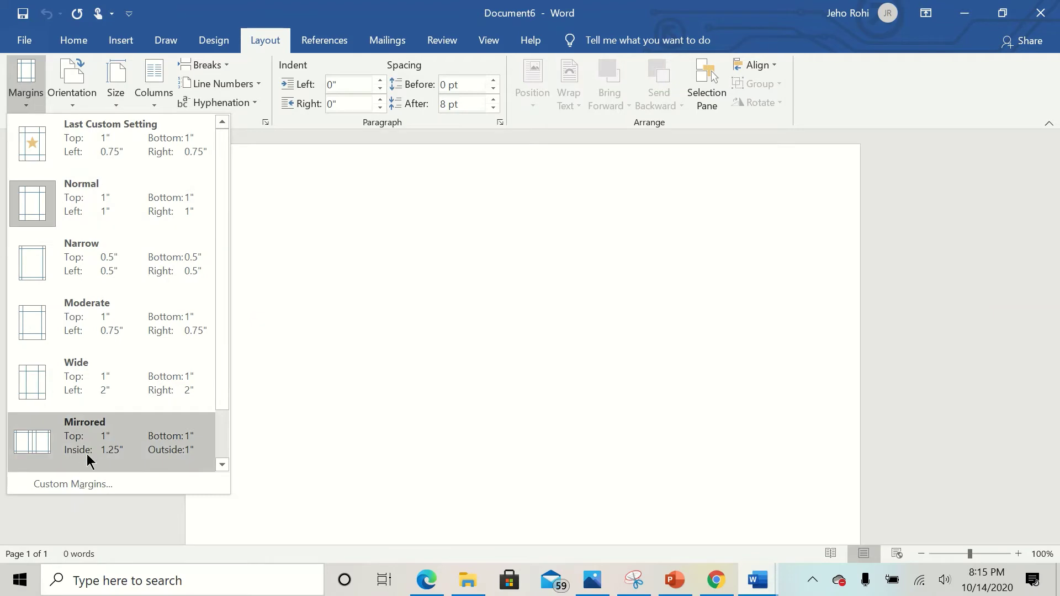
{"action": "left_click", "coordinate": [73, 483]}
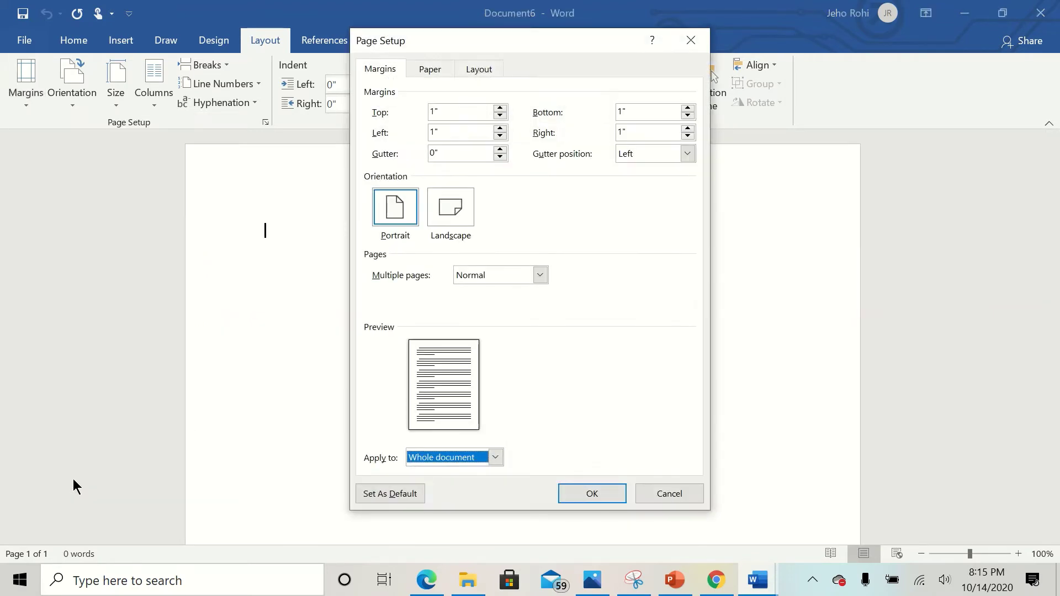
{"action": "left_click", "coordinate": [442, 130]}
{"action": "left_click_drag", "start_coordinate": [441, 130], "coordinate": [429, 132]}
{"action": "type", "text": "0"}
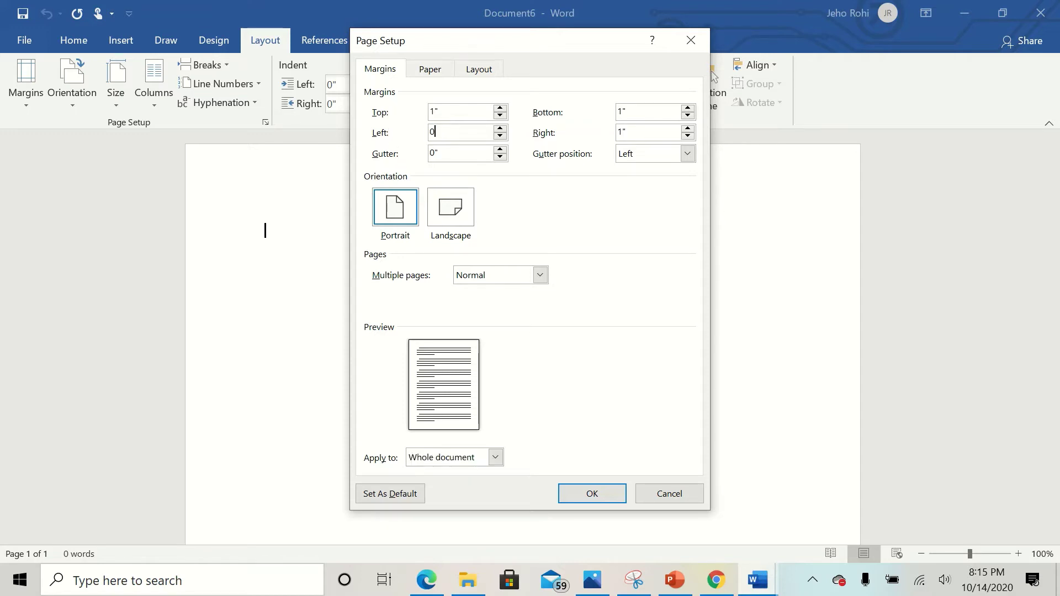
{"action": "type", "text": ".75"}
{"action": "left_click_drag", "start_coordinate": [635, 131], "coordinate": [616, 131]}
{"action": "type", "text": "0.75"}
From Page Setup's Layout tab, bring up Borders and pick the Box page border setting.
{"action": "left_click", "coordinate": [478, 69]}
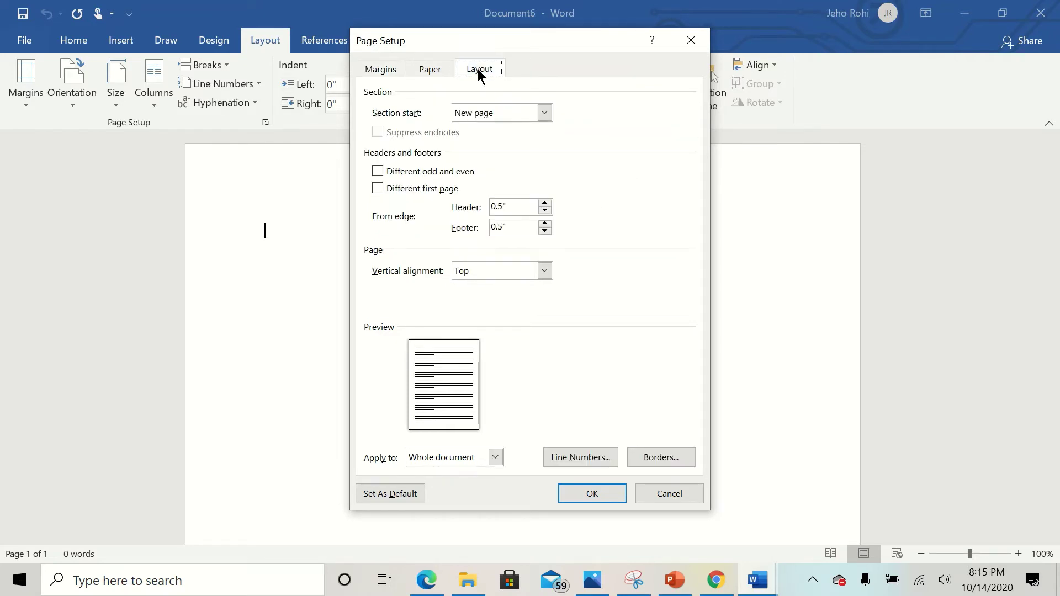
{"action": "left_click", "coordinate": [659, 457]}
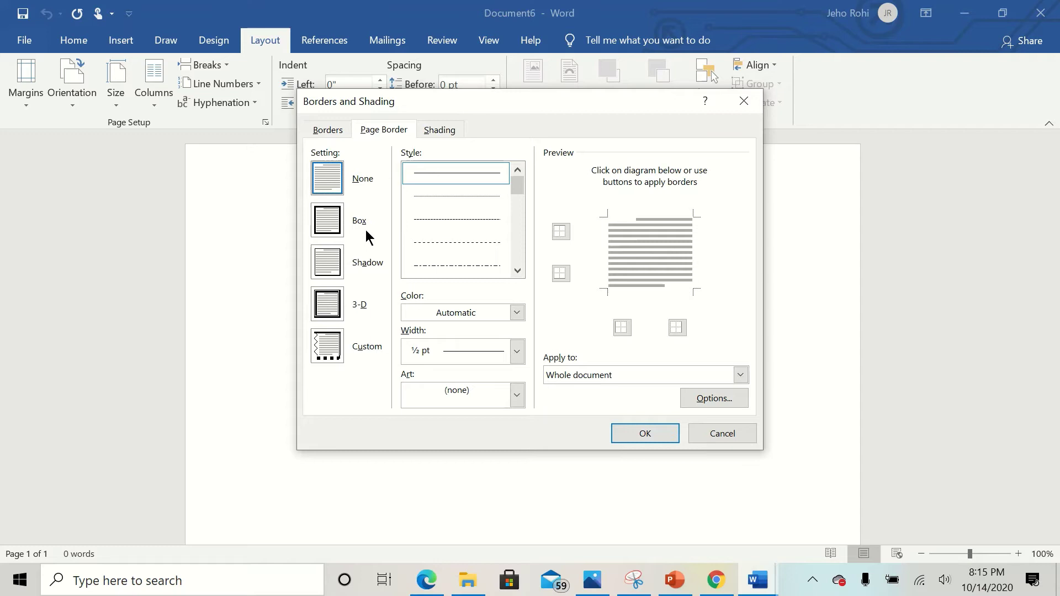
{"action": "left_click", "coordinate": [333, 223]}
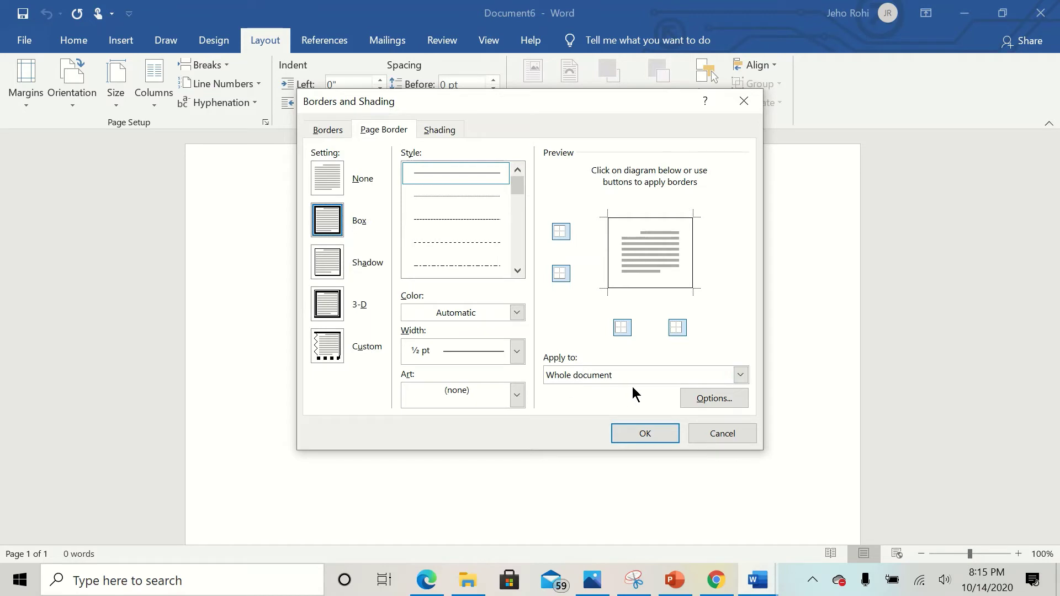
In the border Options, enter spacing of 1 for top and bottom and 4 for left.
{"action": "left_click", "coordinate": [711, 398]}
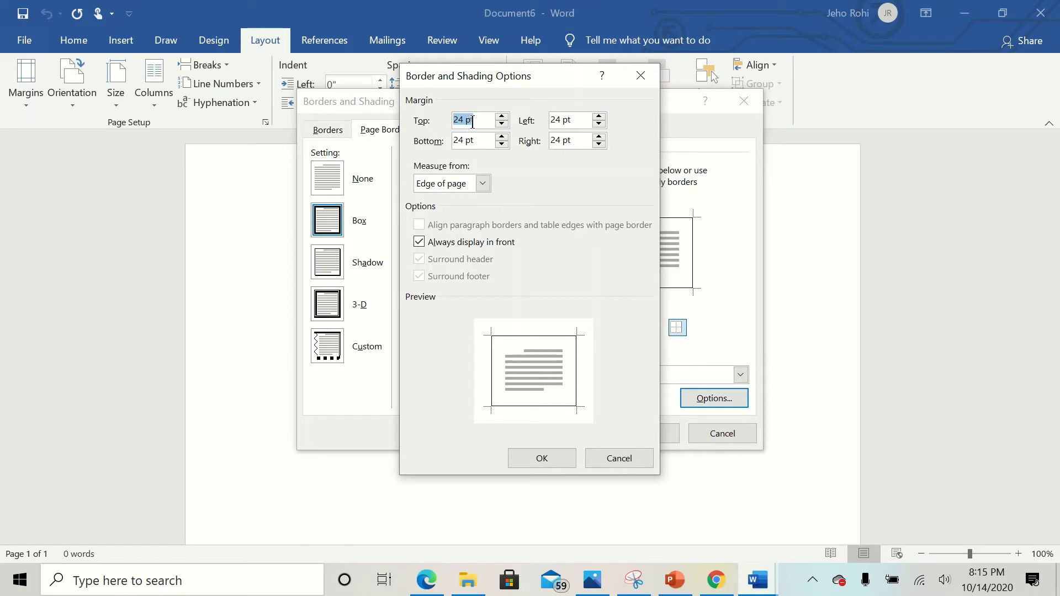
{"action": "type", "text": "1"}
{"action": "key", "text": "Tab"}
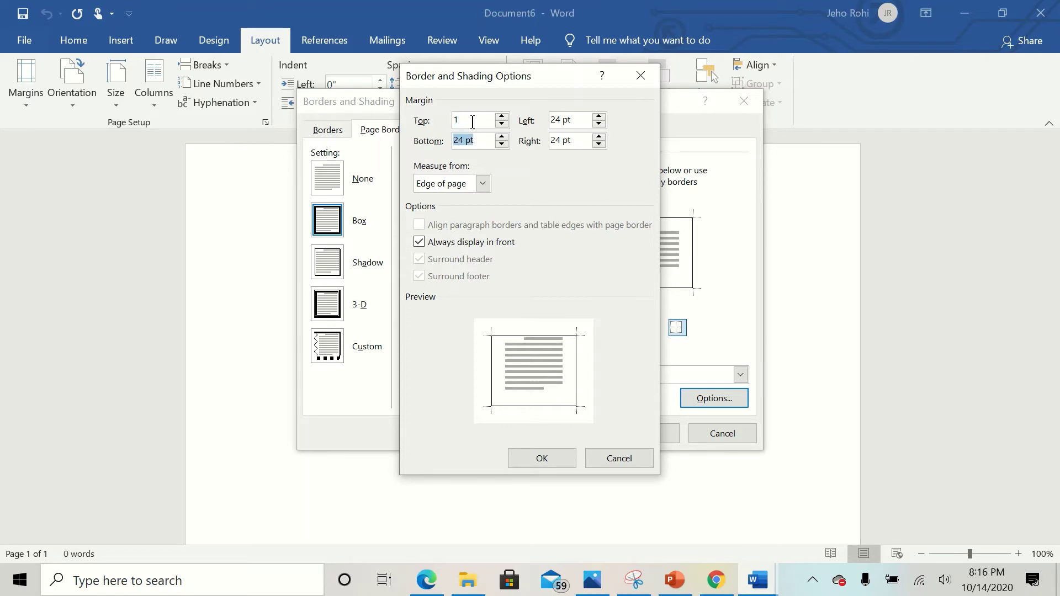
{"action": "type", "text": "1"}
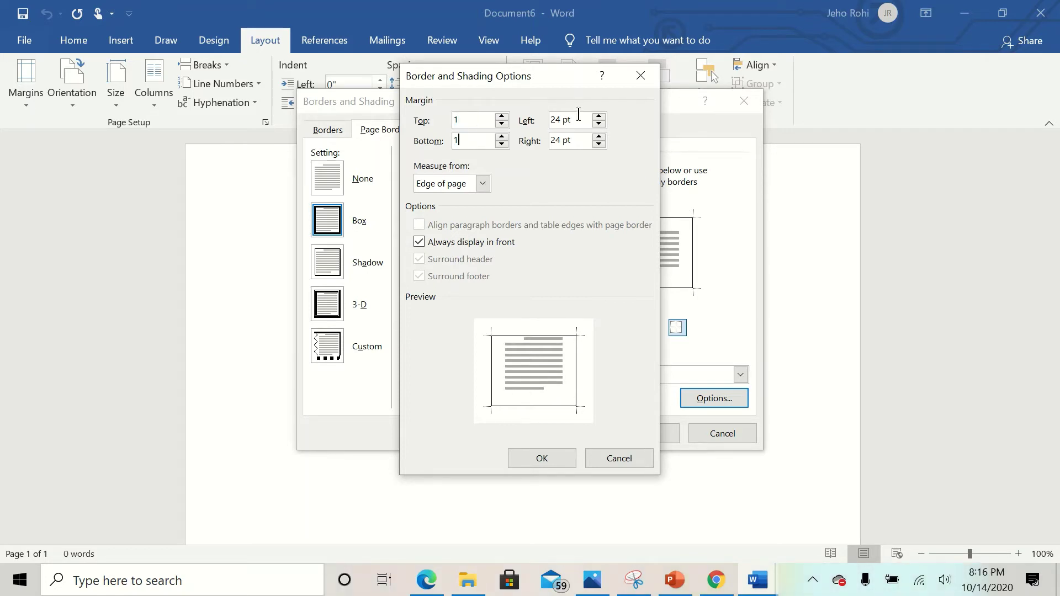
{"action": "left_click_drag", "start_coordinate": [578, 119], "coordinate": [548, 148]}
{"action": "type", "text": "4"}
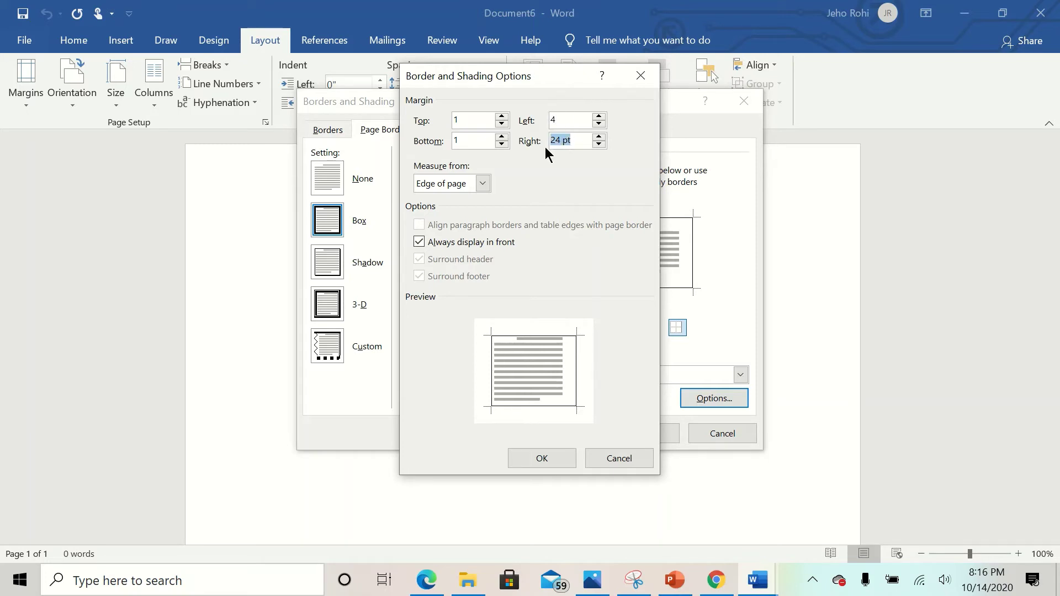
{"action": "type", "text": "4"}
Measure the border from Text and clear the Surround footer and Surround header checkboxes.
{"action": "left_click", "coordinate": [482, 184]}
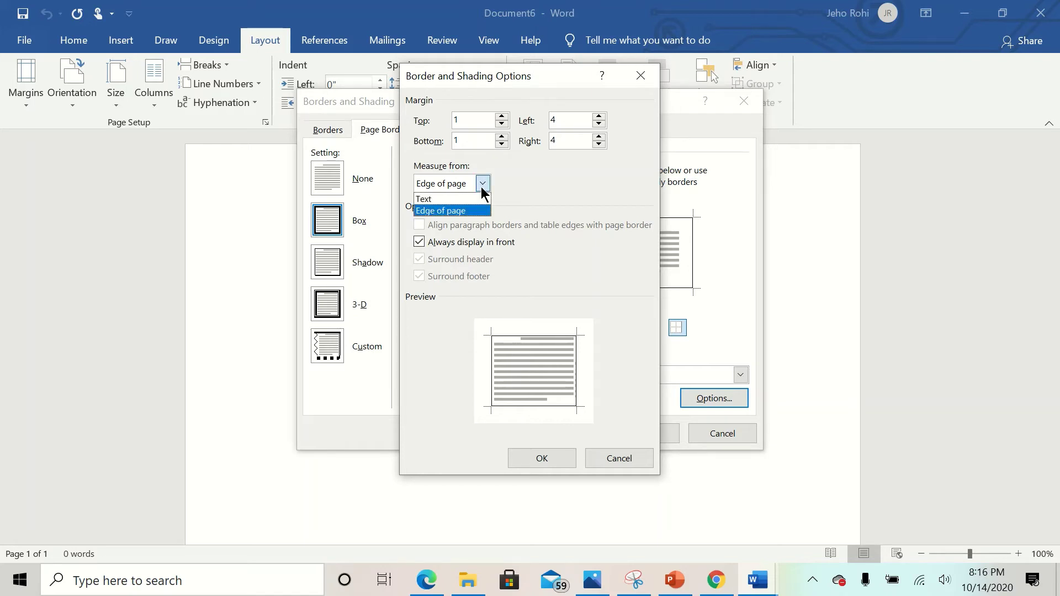
{"action": "left_click", "coordinate": [457, 198]}
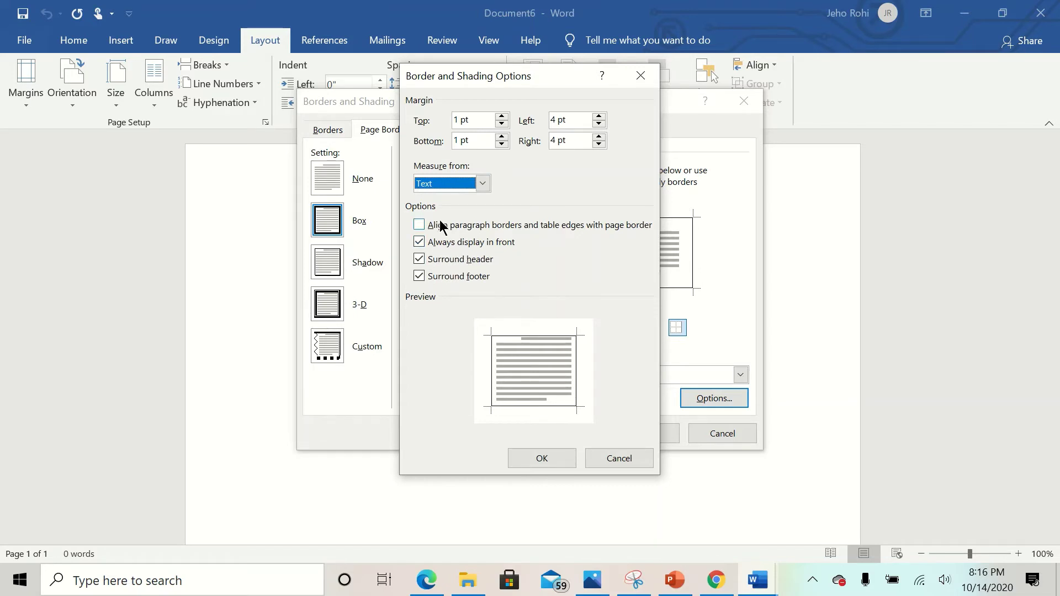
{"action": "left_click", "coordinate": [420, 277]}
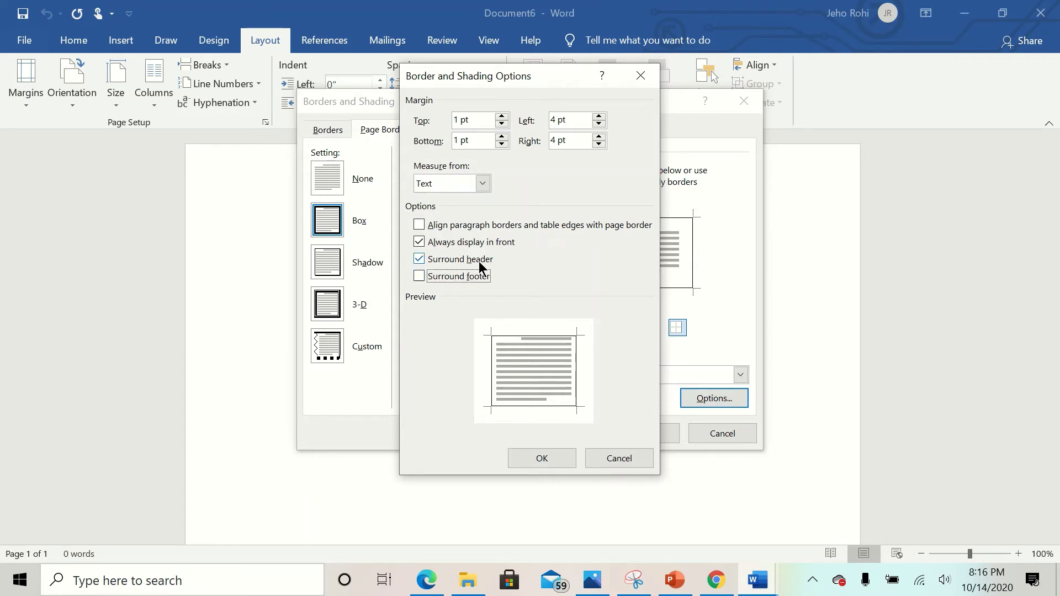
{"action": "left_click", "coordinate": [420, 260]}
Confirm both dialogs to apply the box border, check it on the page, then show Line Numbers.
{"action": "left_click", "coordinate": [541, 458]}
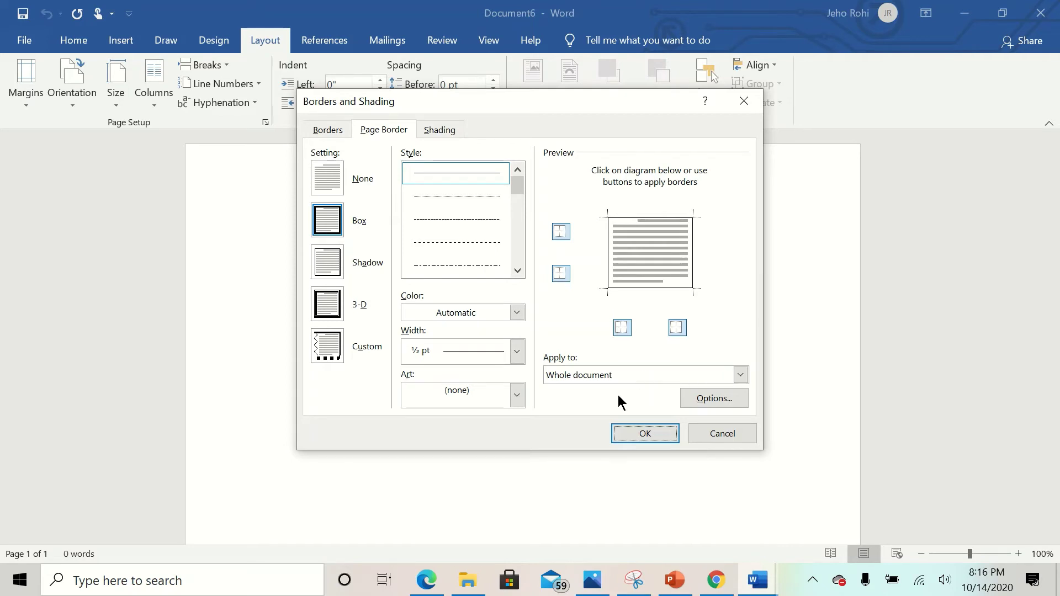
{"action": "left_click", "coordinate": [641, 431]}
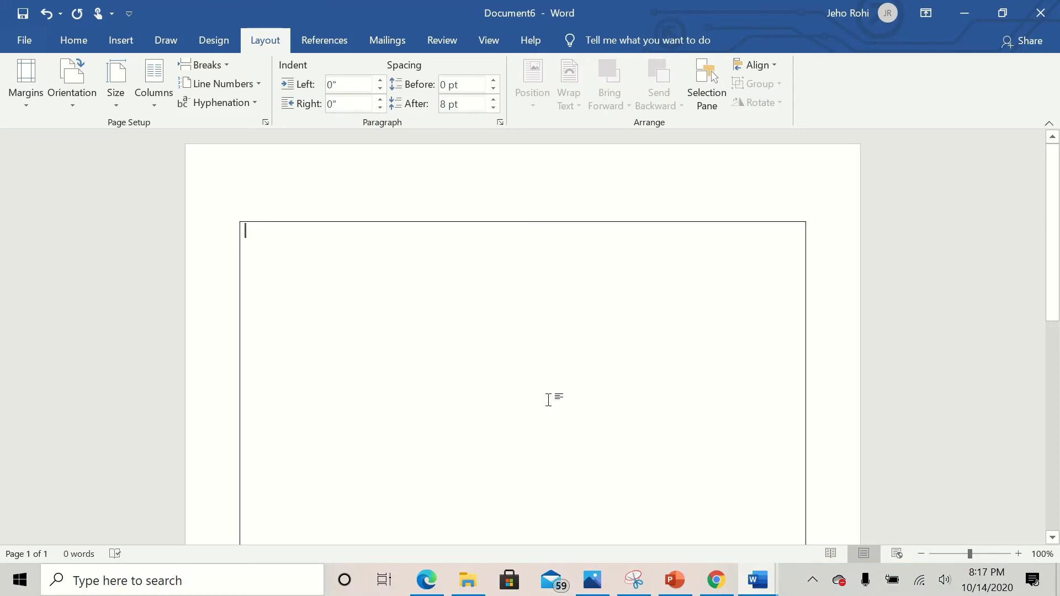
{"action": "scroll", "coordinate": [548, 400], "scroll_direction": "down", "scroll_amount": 3}
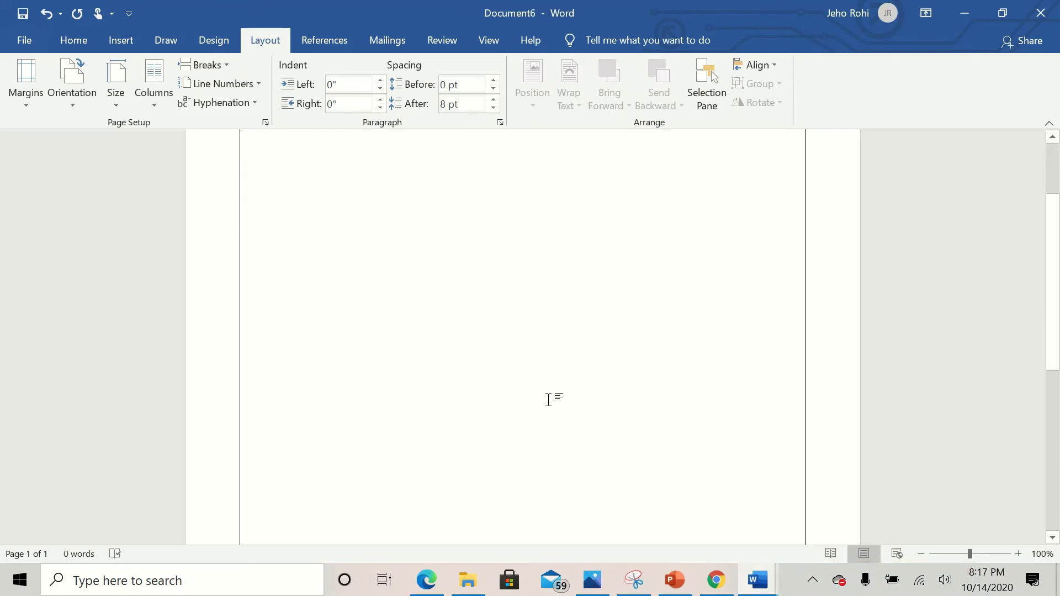
{"action": "scroll", "coordinate": [549, 400], "scroll_direction": "down", "scroll_amount": 3}
{"action": "scroll", "coordinate": [548, 399], "scroll_direction": "up", "scroll_amount": 2}
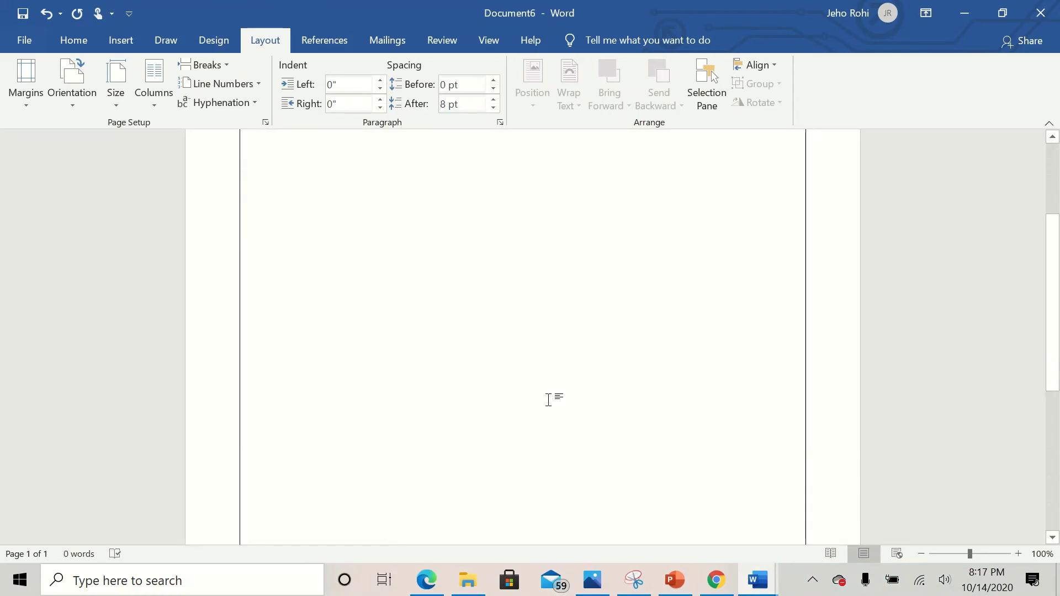
{"action": "scroll", "coordinate": [548, 400], "scroll_direction": "up", "scroll_amount": 3}
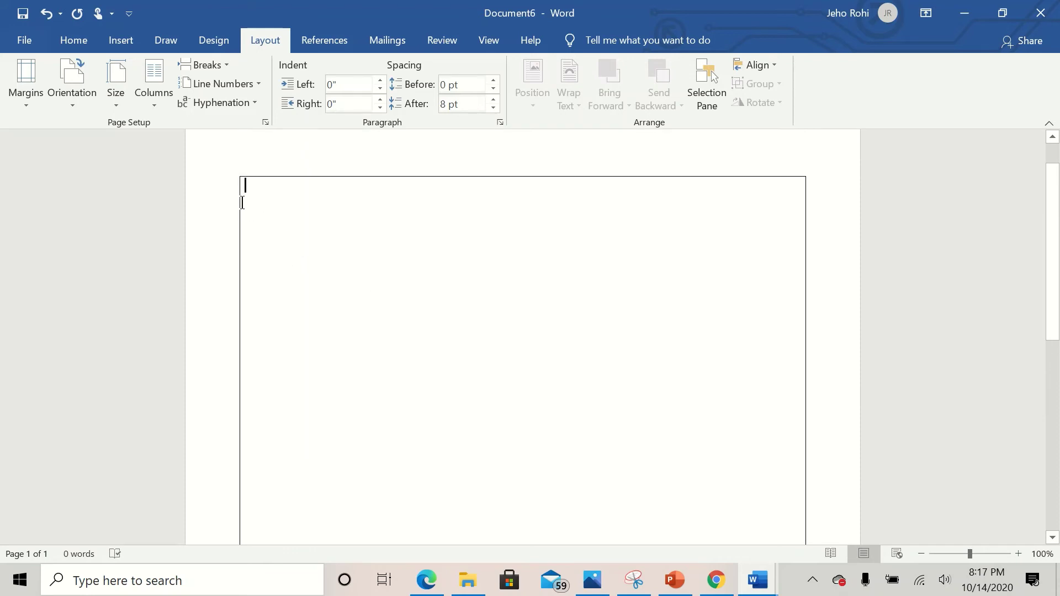
{"action": "left_click", "coordinate": [256, 84]}
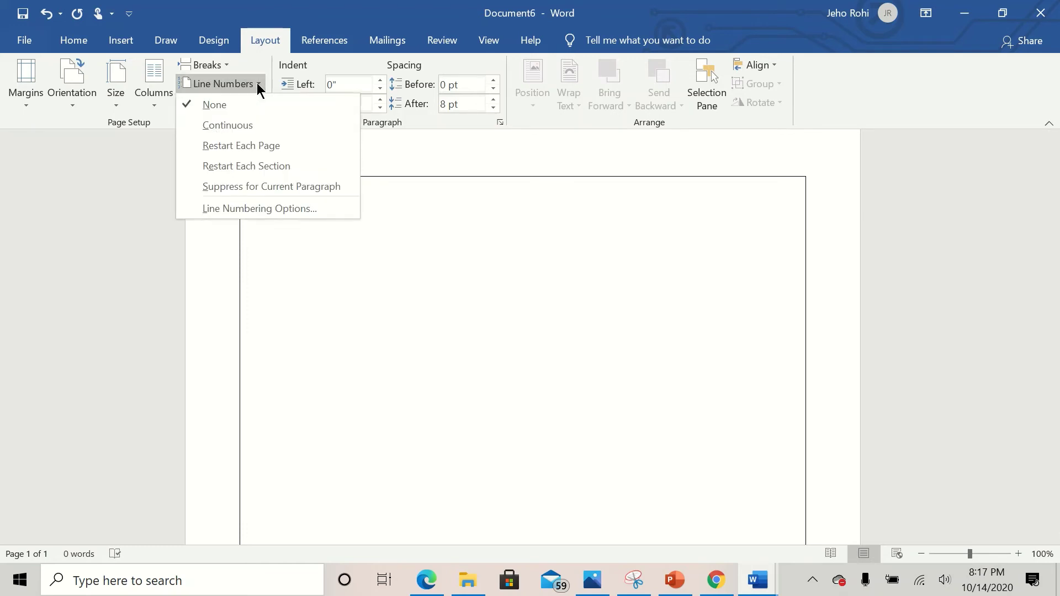
Choose Restart Each Page line numbering, test it with empty lines, then delete the extras.
{"action": "left_click", "coordinate": [249, 148]}
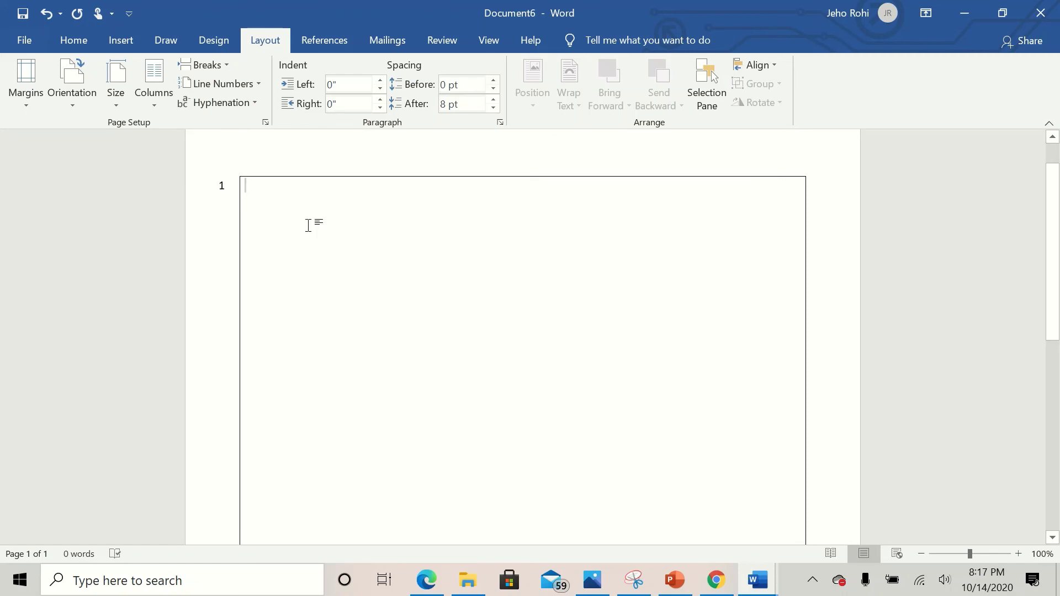
{"action": "key", "text": "Return"}
{"action": "key", "text": "Return"}
{"action": "key", "text": "Return"}
{"action": "key", "text": "Return"}
{"action": "key", "text": "Return"}
{"action": "key", "text": "Return"}
{"action": "key", "text": "Return"}
{"action": "key", "text": "Return"}
{"action": "key", "text": "Return"}
{"action": "key", "text": "Return"}
{"action": "key", "text": "Return"}
{"action": "key", "text": "Return"}
{"action": "key", "text": "Return"}
{"action": "key", "text": "Return"}
{"action": "key", "text": "Return"}
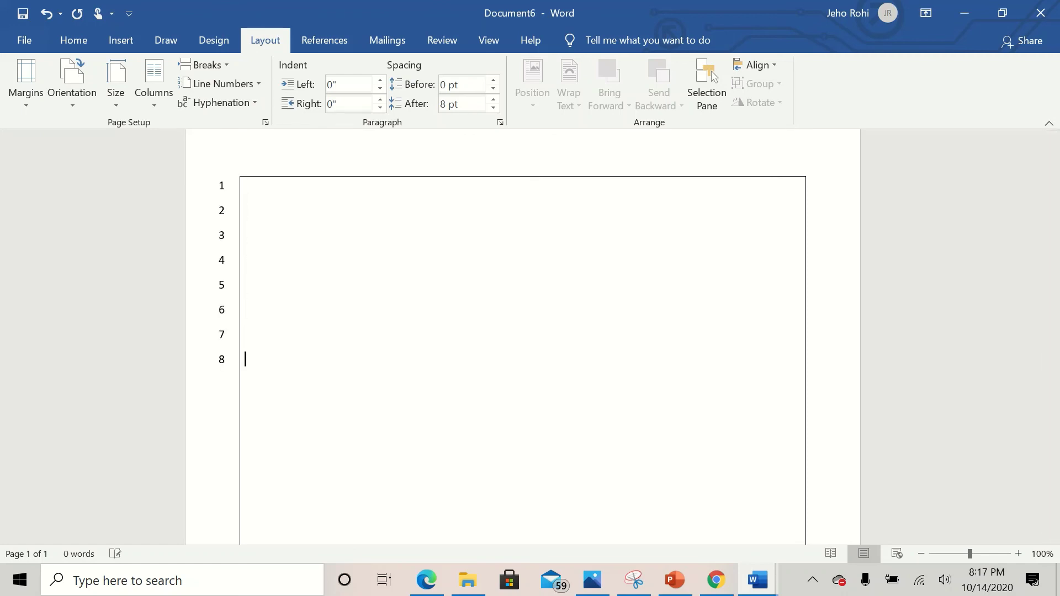
{"action": "key", "text": "Return"}
{"action": "key", "text": "Return"}
{"action": "key", "text": "Return"}
{"action": "key", "text": "Return"}
{"action": "key", "text": "Return"}
{"action": "key", "text": "Return"}
{"action": "key", "text": "Return"}
{"action": "key", "text": "Return"}
{"action": "key", "text": "Return"}
{"action": "key", "text": "Return"}
{"action": "key", "text": "Return"}
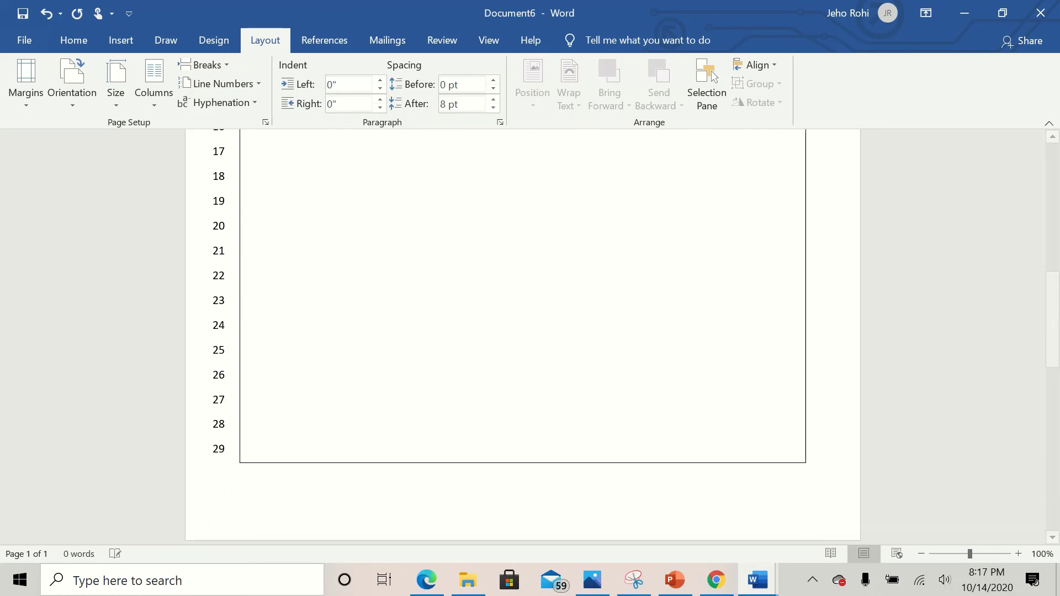
{"action": "key", "text": "Return"}
{"action": "key", "text": "Return"}
{"action": "key", "text": "Return"}
{"action": "key", "text": "Return"}
{"action": "key", "text": "Return"}
{"action": "key", "text": "Return"}
{"action": "key", "text": "Return"}
{"action": "key", "text": "Return"}
{"action": "key", "text": "Return"}
{"action": "key", "text": "Return"}
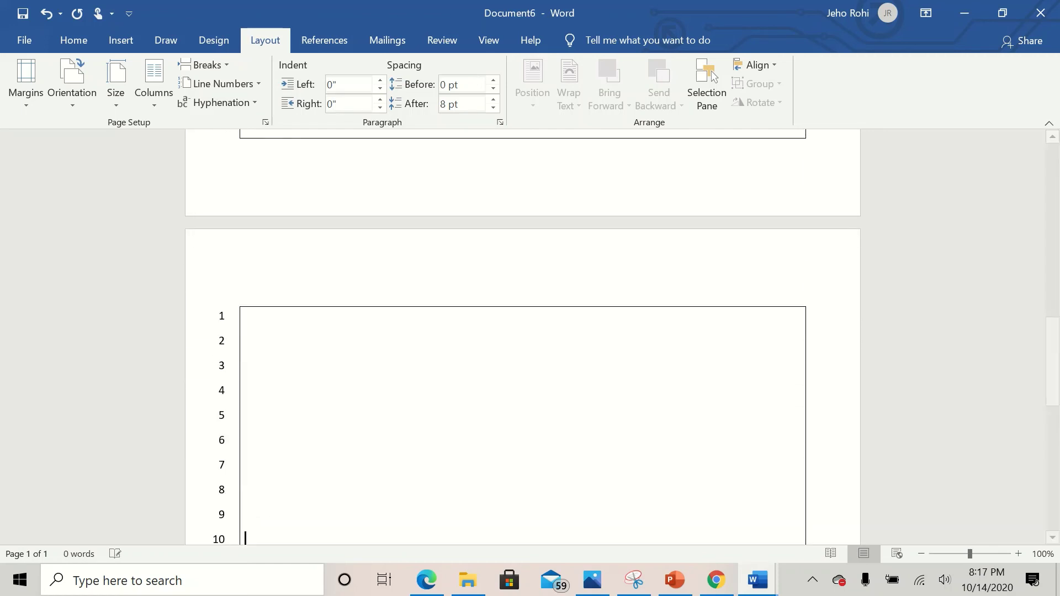
{"action": "key", "text": "Return"}
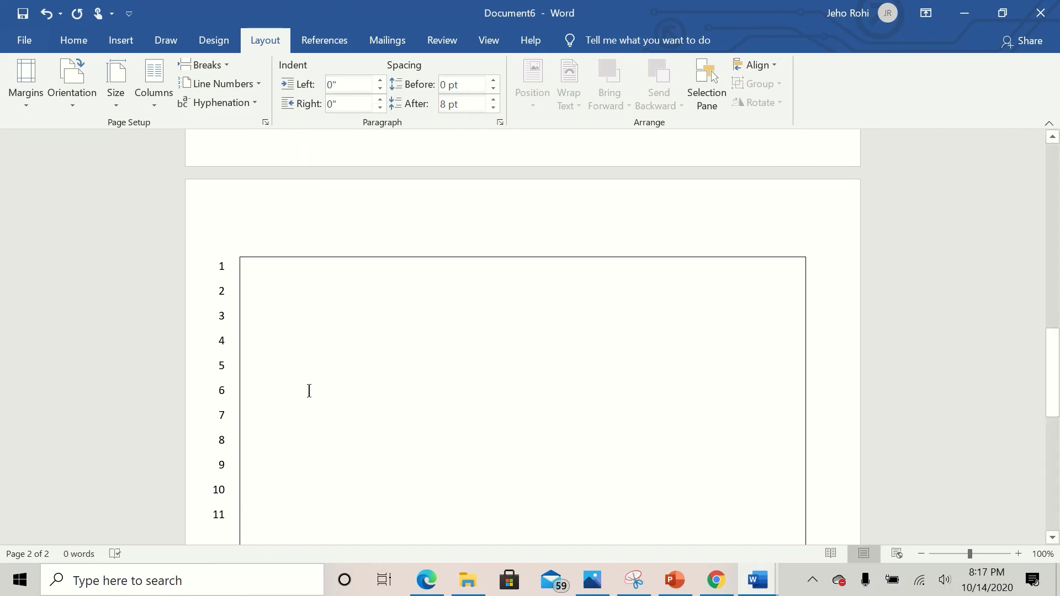
{"action": "key", "text": "BackSpace"}
{"action": "key", "text": "BackSpace"}
{"action": "key", "text": "BackSpace"}
{"action": "key", "text": "BackSpace"}
{"action": "key", "text": "BackSpace"}
{"action": "key", "text": "BackSpace"}
{"action": "key", "text": "BackSpace"}
{"action": "key", "text": "BackSpace"}
{"action": "key", "text": "BackSpace"}
{"action": "key", "text": "BackSpace"}
{"action": "key", "text": "BackSpace"}
{"action": "key", "text": "BackSpace"}
{"action": "key", "text": "BackSpace"}
{"action": "key", "text": "BackSpace"}
{"action": "key", "text": "BackSpace"}
{"action": "key", "text": "BackSpace"}
{"action": "key", "text": "BackSpace"}
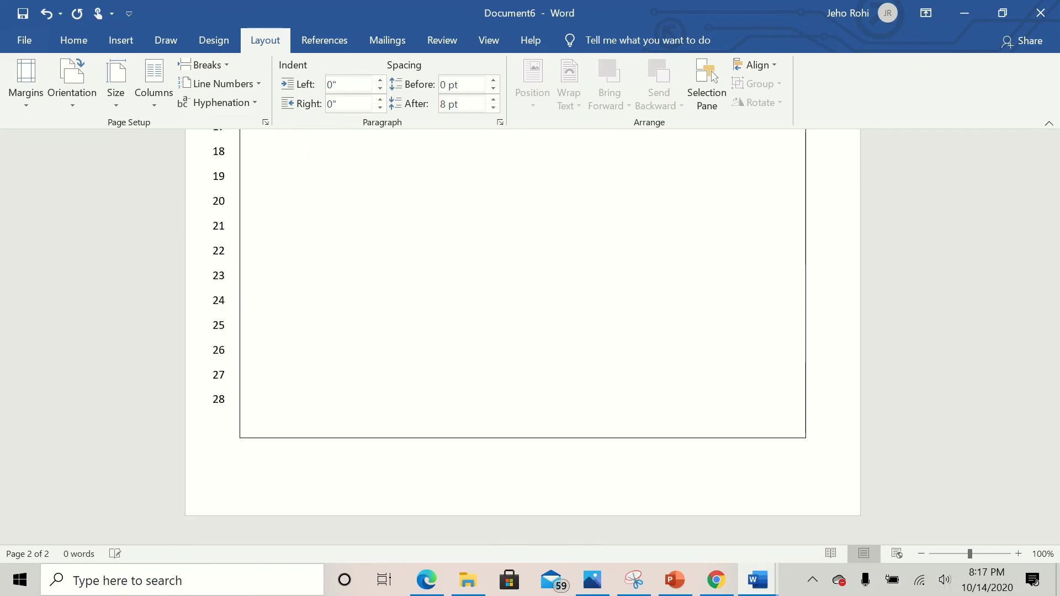
{"action": "key", "text": "BackSpace"}
{"action": "key", "text": "BackSpace"}
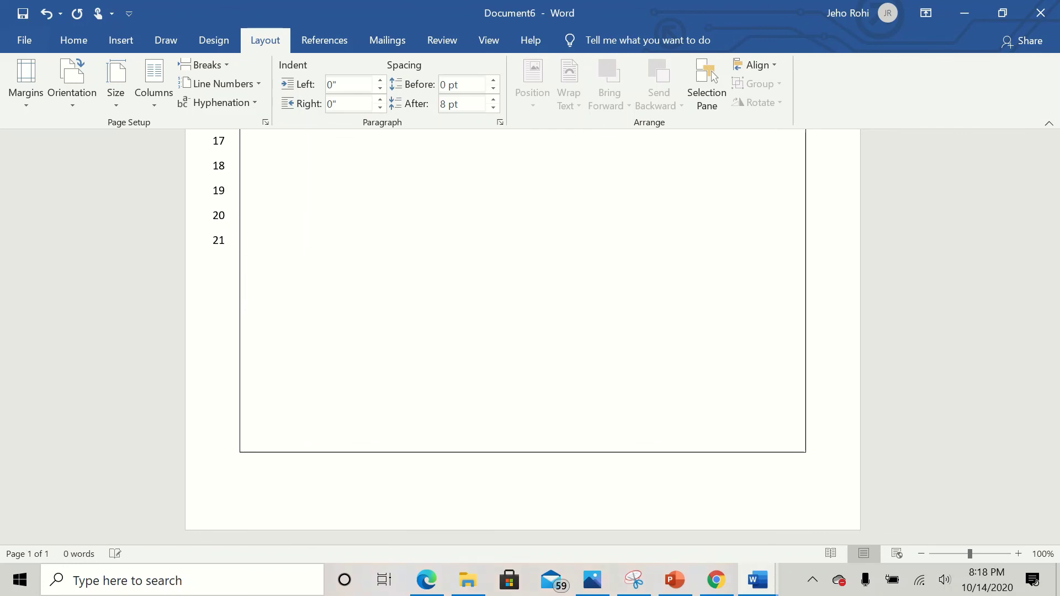
{"action": "scroll", "coordinate": [371, 280], "scroll_direction": "up", "scroll_amount": 8}
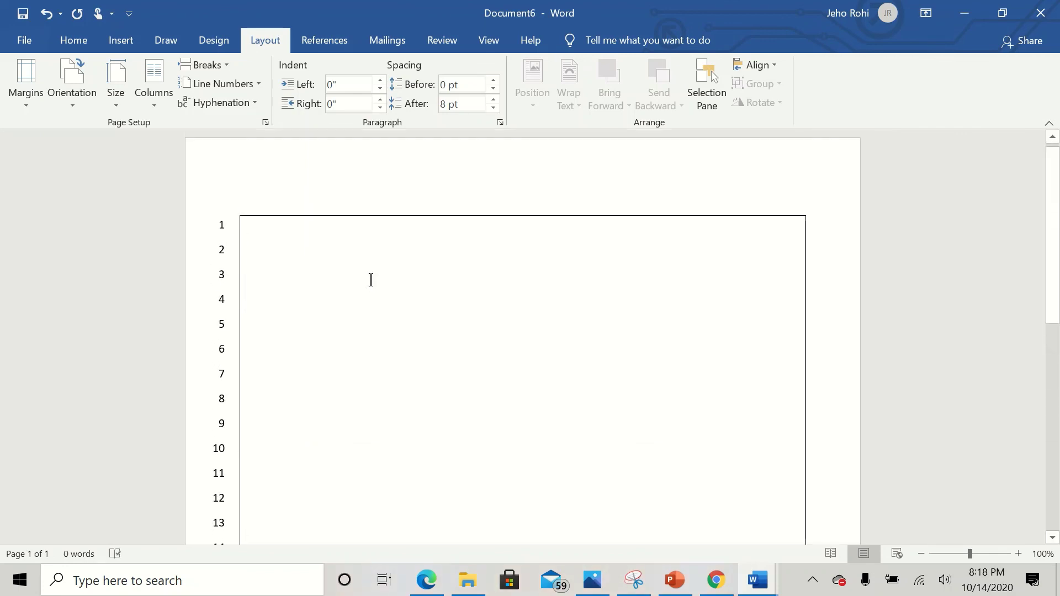